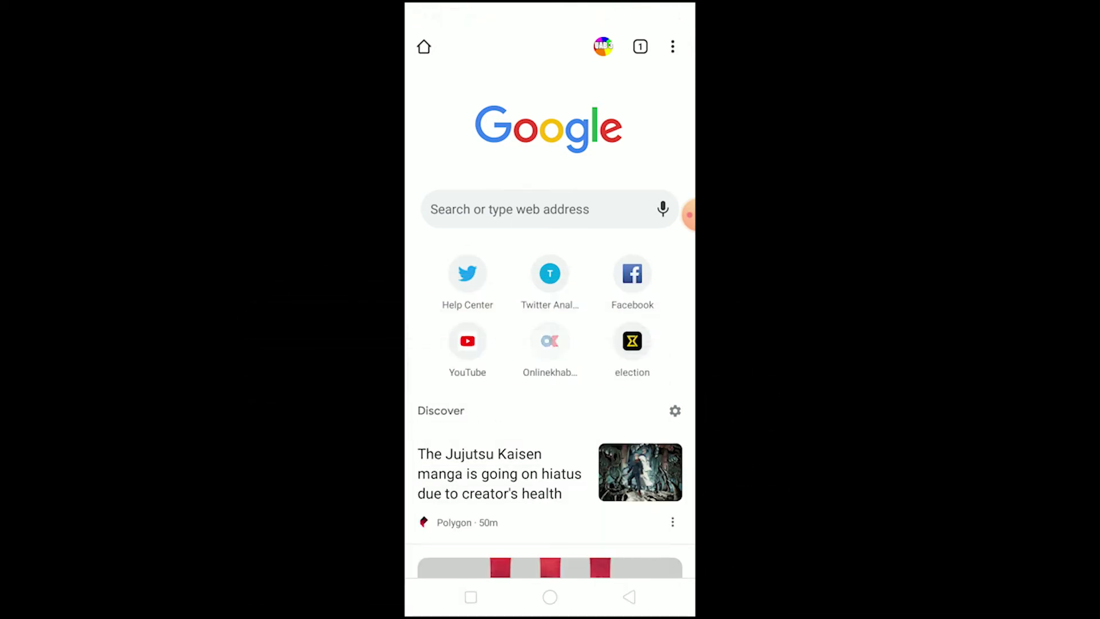
scroll(550, 387, "down", 1)
scroll(550, 344, "up", 1)
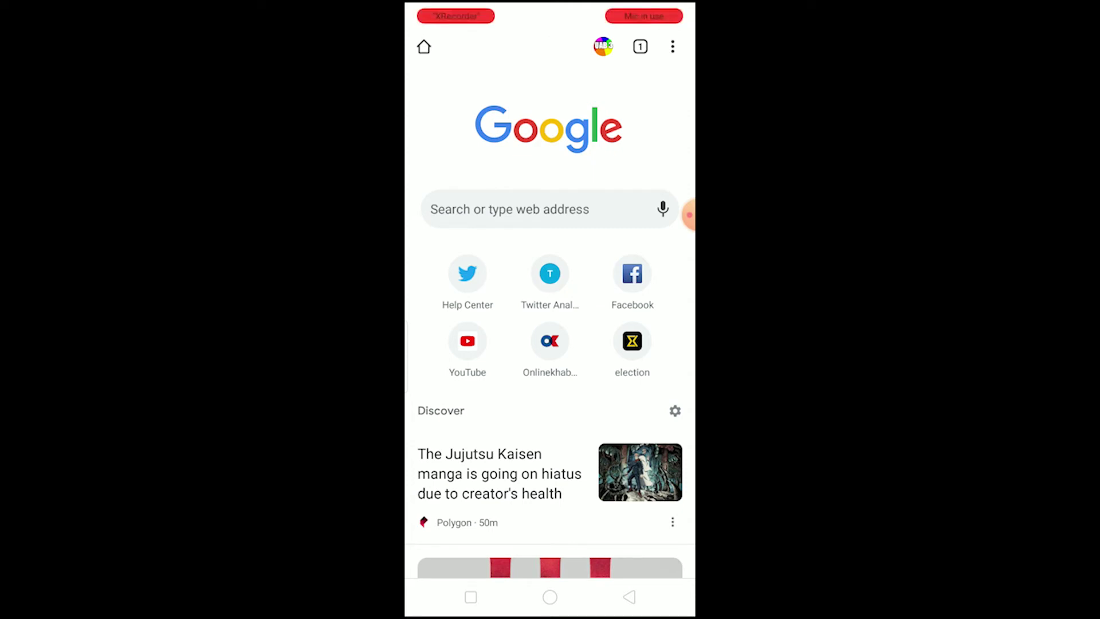
Search for 'hotmail login' and open the Outlook result at outlook.live.com
left_click(533, 209)
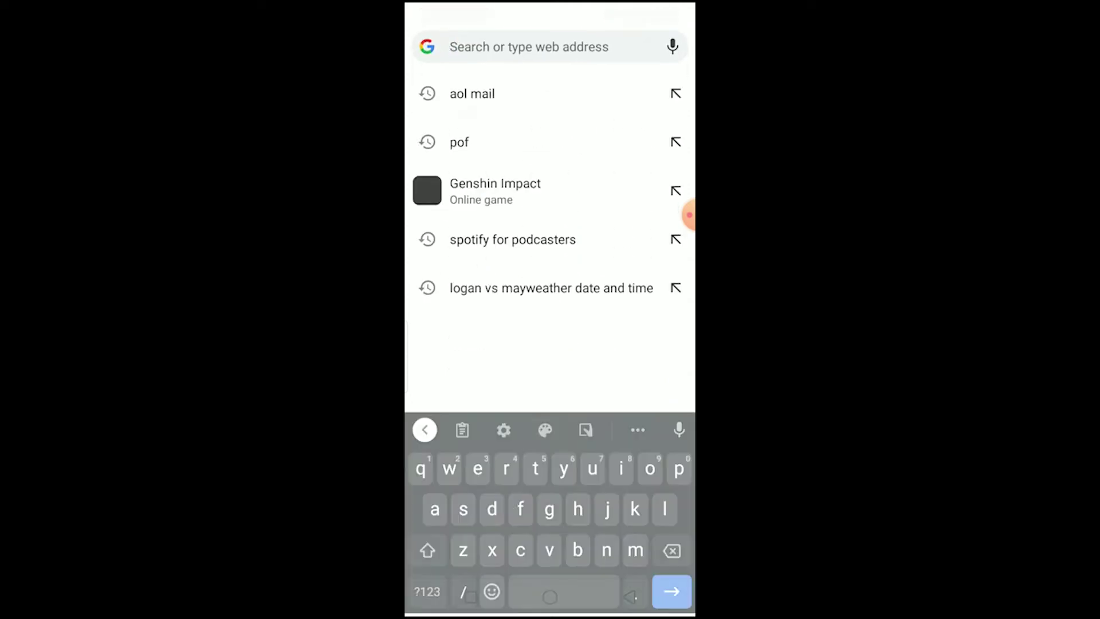
type("ho")
key("BackSpace")
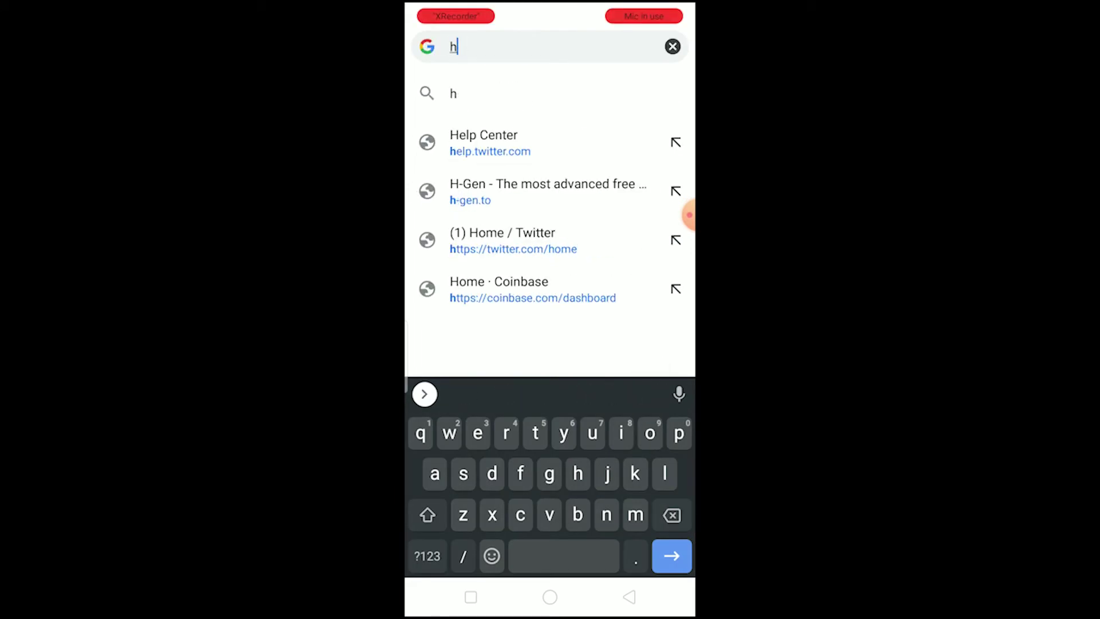
key("BackSpace")
type("hotmail")
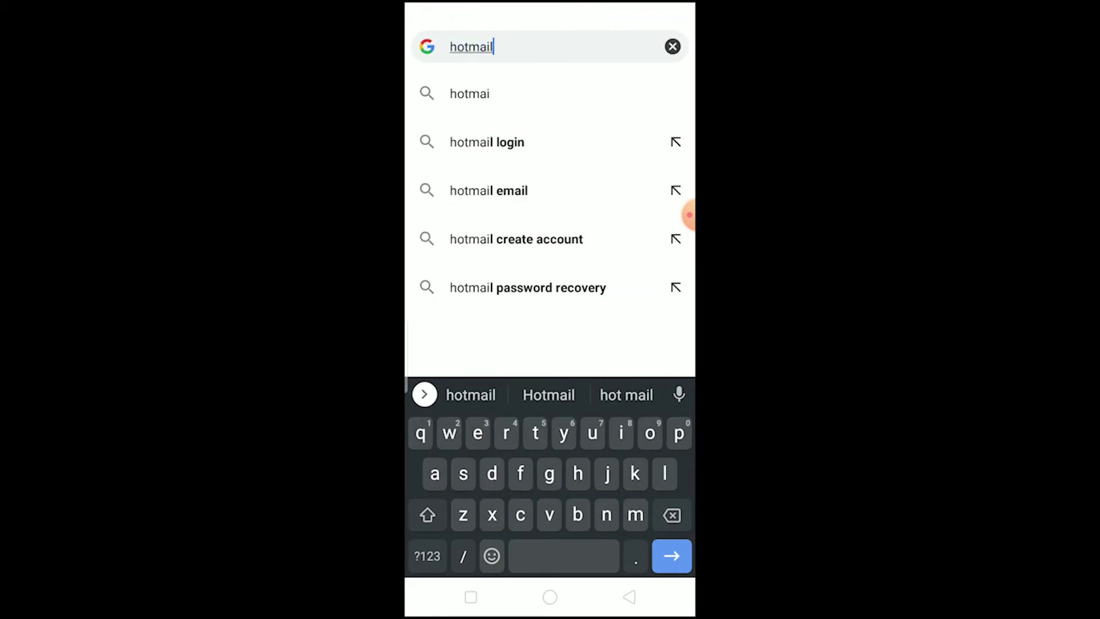
left_click(511, 142)
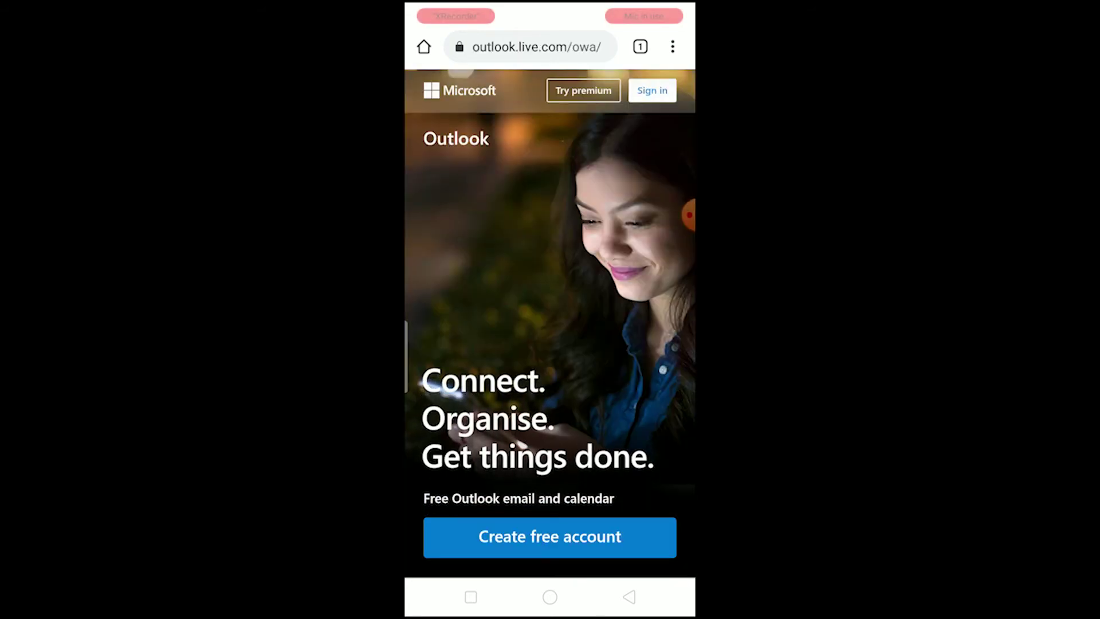
scroll(550, 344, "down", 1)
scroll(551, 345, "up", 1)
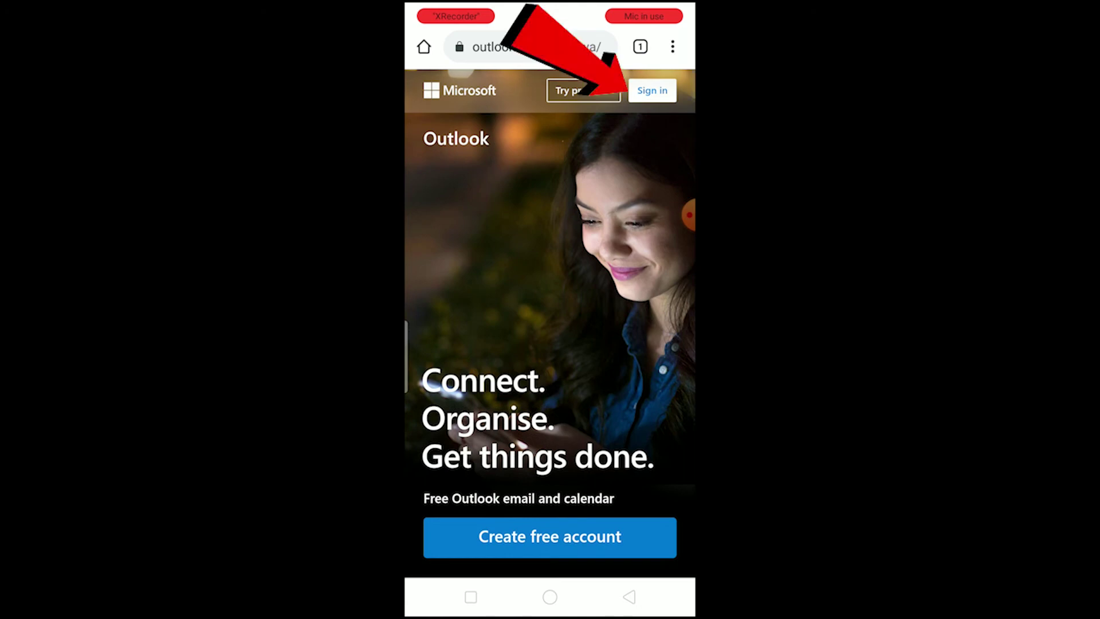
Open the Microsoft account sign-in page at login.live.com from Outlook's Sign in link
left_click(653, 91)
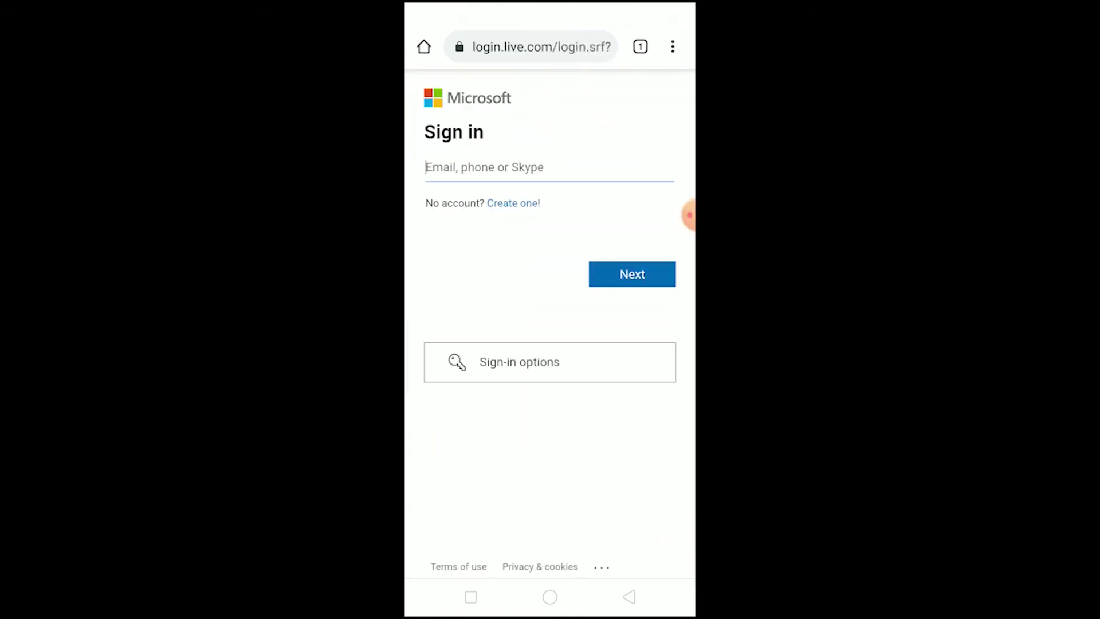